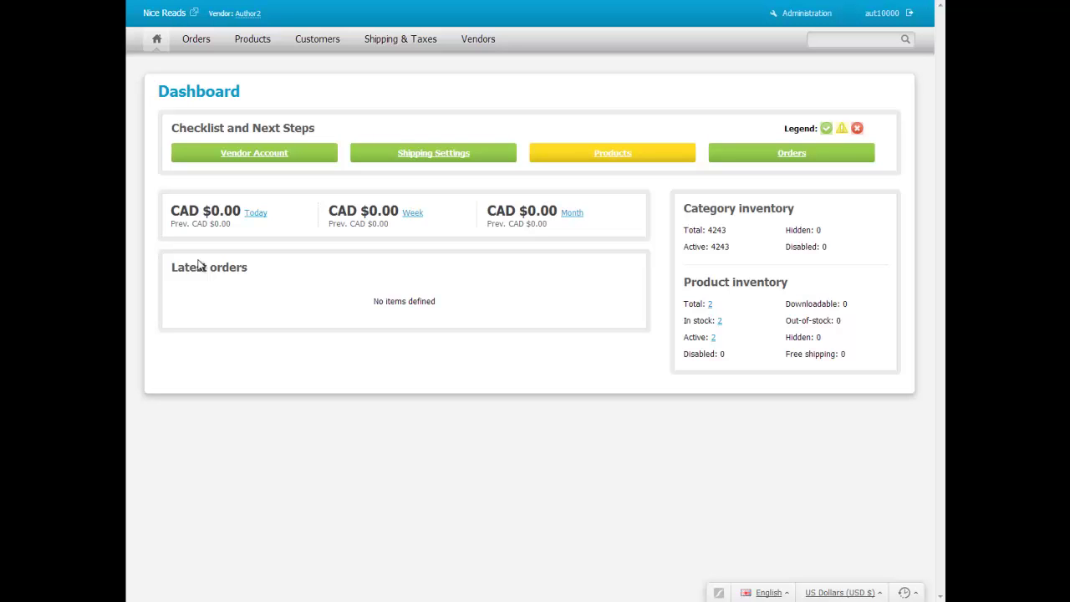
Step: Inspect the Sales Tax per-state rates, such as Texas at 6.250%, and leave it unchanged
{"action": "mouse_move", "coordinate": [389, 39]}
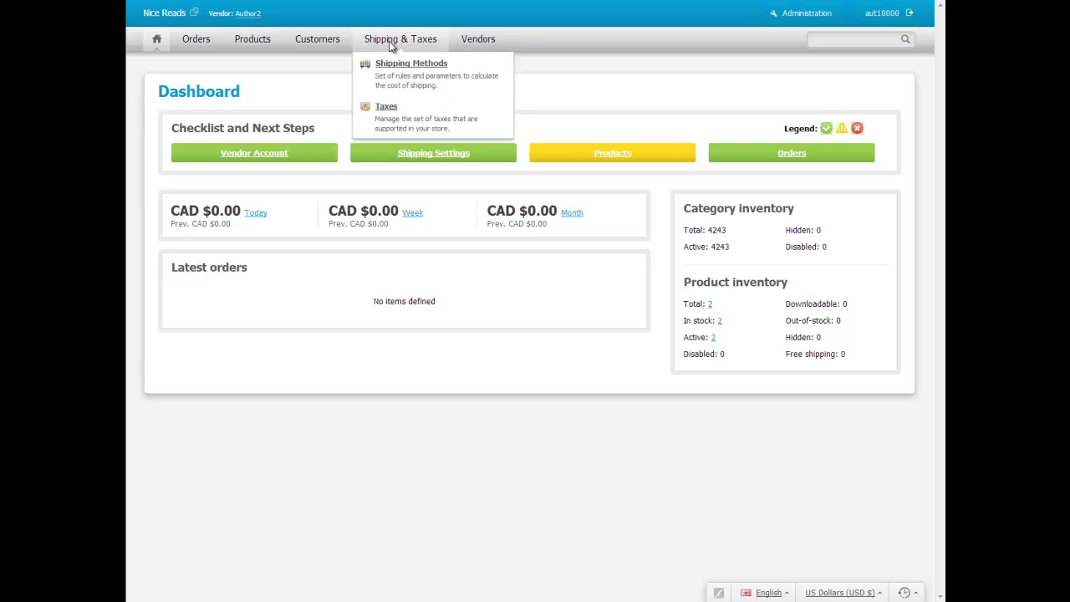
{"action": "left_click", "coordinate": [388, 107]}
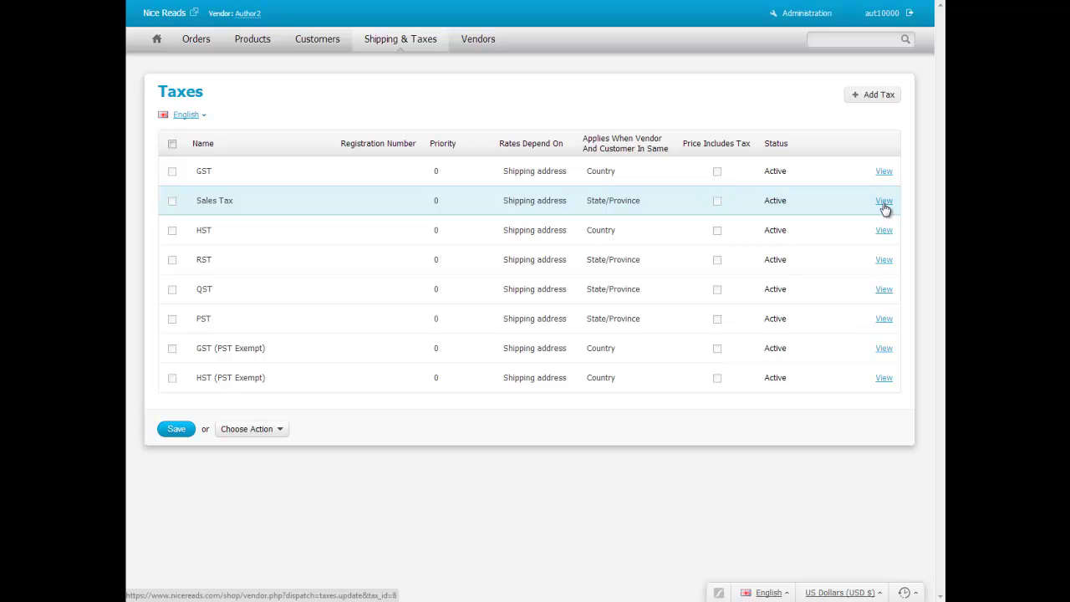
{"action": "left_click", "coordinate": [884, 208]}
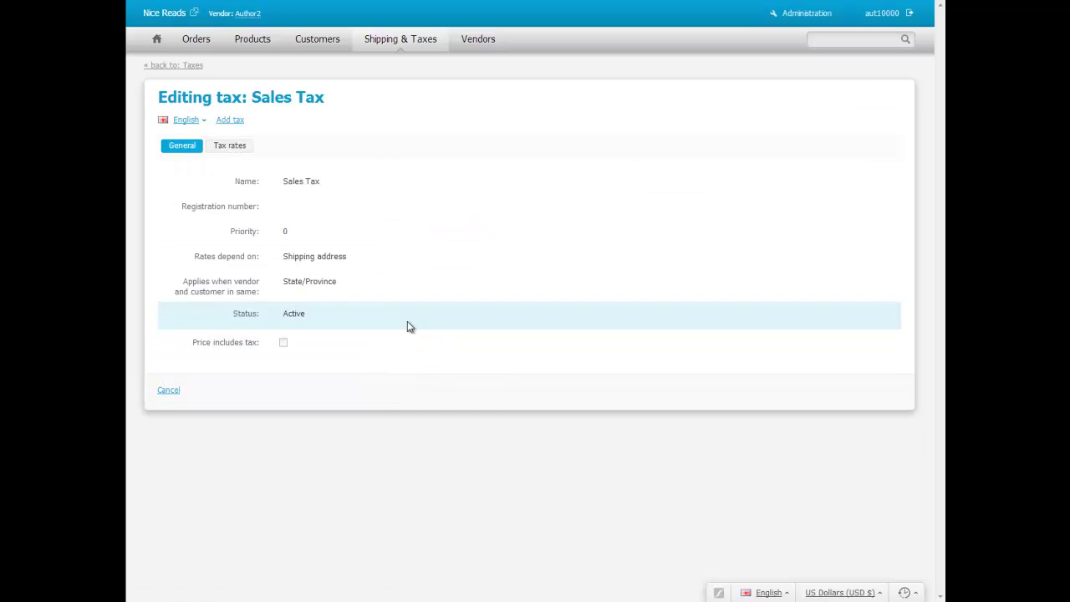
{"action": "left_click", "coordinate": [232, 149]}
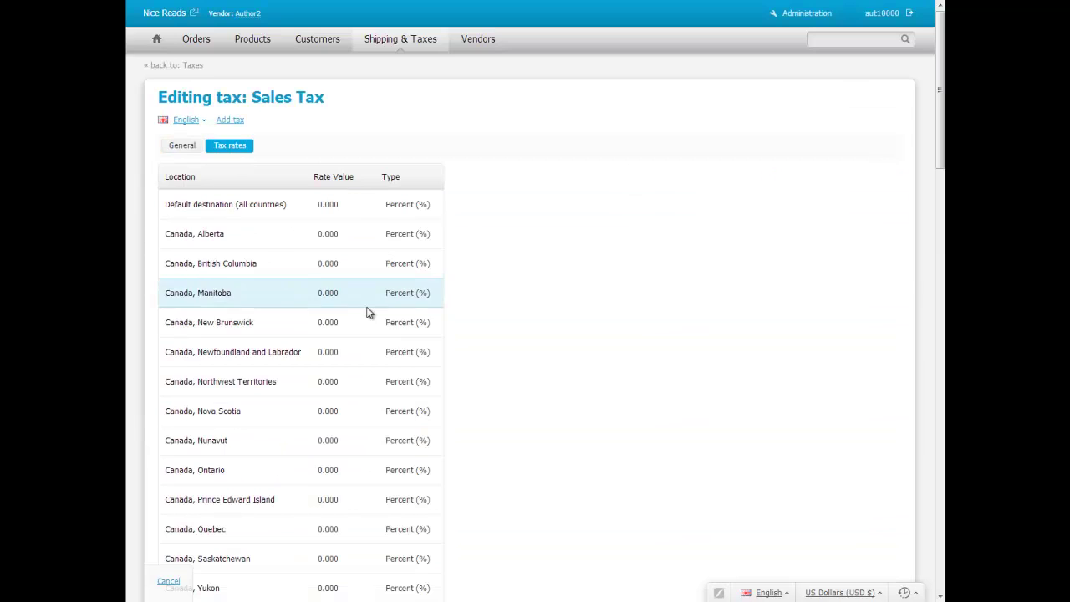
{"action": "scroll", "coordinate": [430, 389], "scroll_direction": "down", "scroll_amount": 4}
{"action": "scroll", "coordinate": [430, 393], "scroll_direction": "down", "scroll_amount": 2}
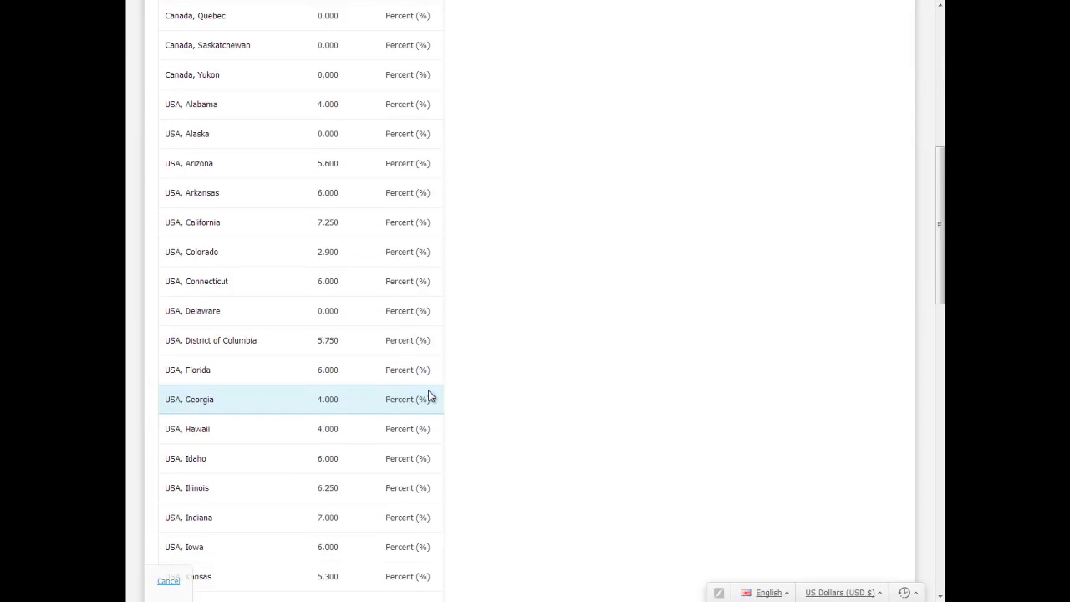
{"action": "scroll", "coordinate": [430, 396], "scroll_direction": "down", "scroll_amount": 7}
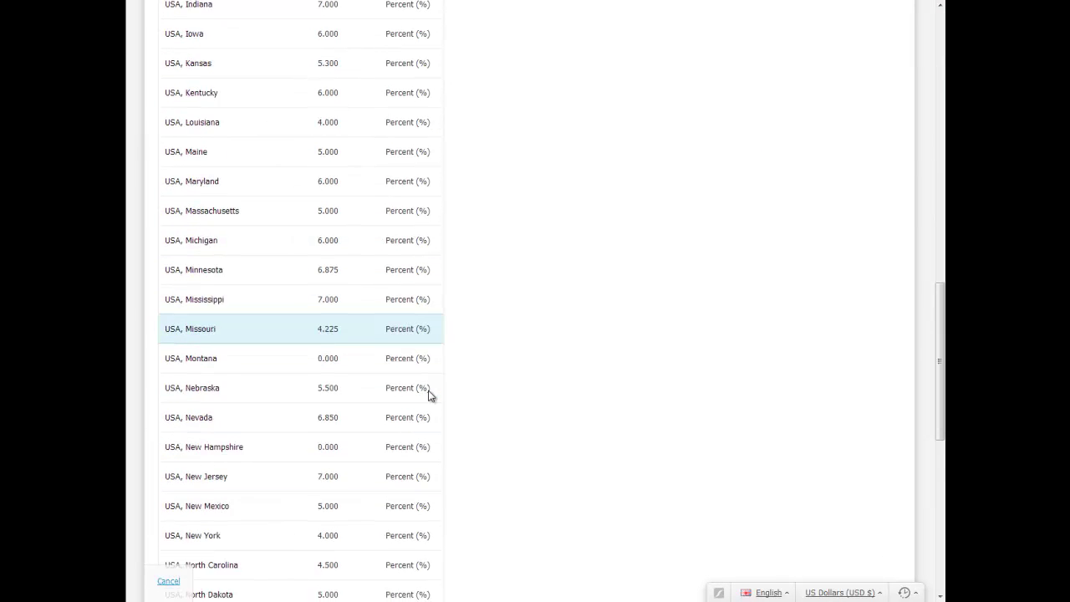
{"action": "scroll", "coordinate": [428, 393], "scroll_direction": "down", "scroll_amount": 4}
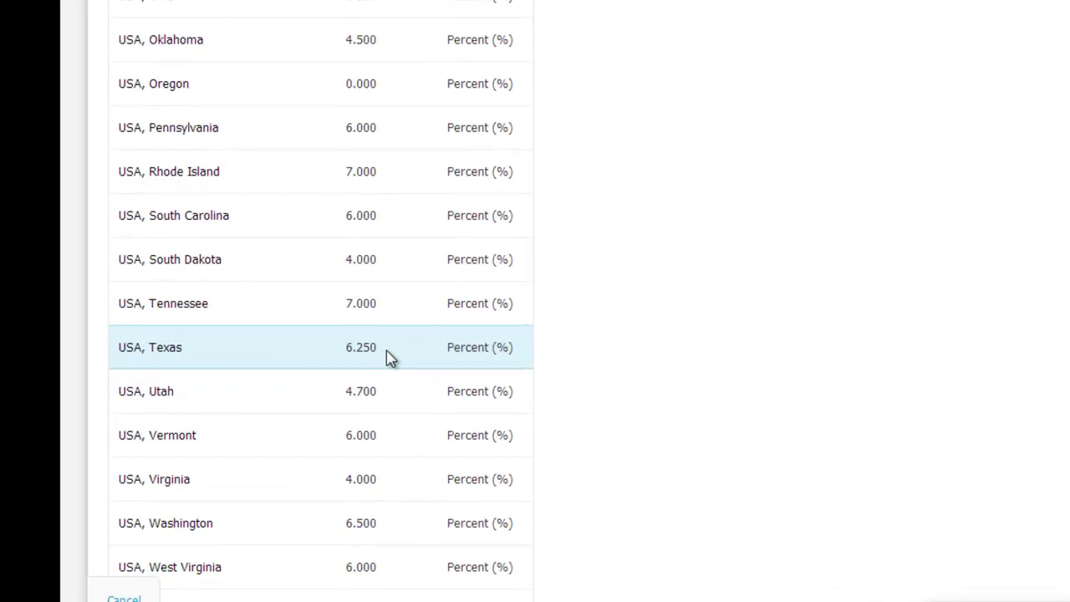
{"action": "left_click", "coordinate": [168, 583]}
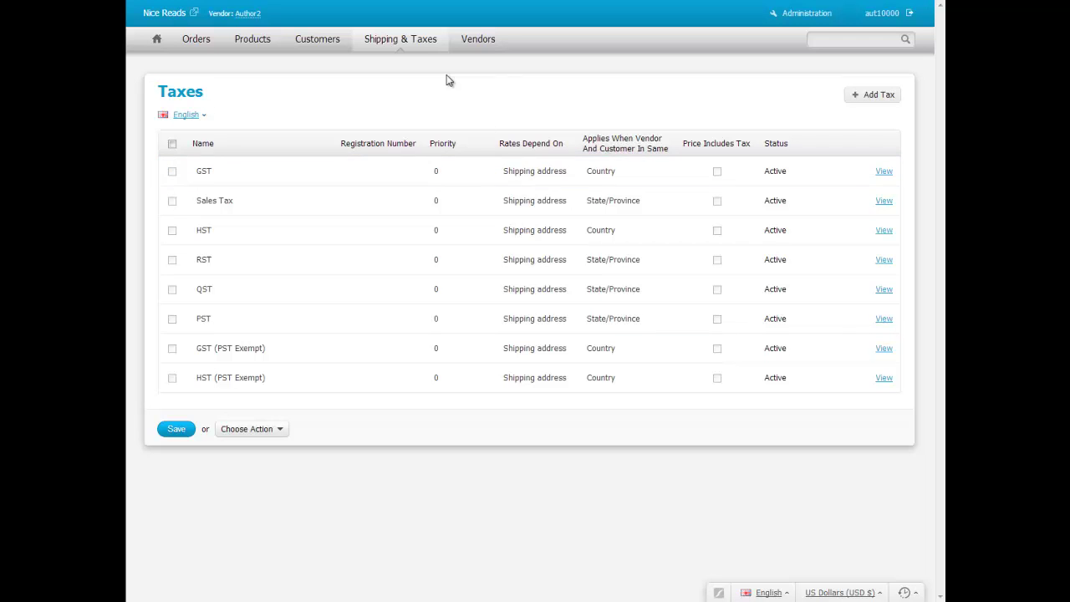
Step: Add a tax named 'Local Sales Tax' that applies when vendor and customer share a State/Province
{"action": "mouse_move", "coordinate": [422, 47]}
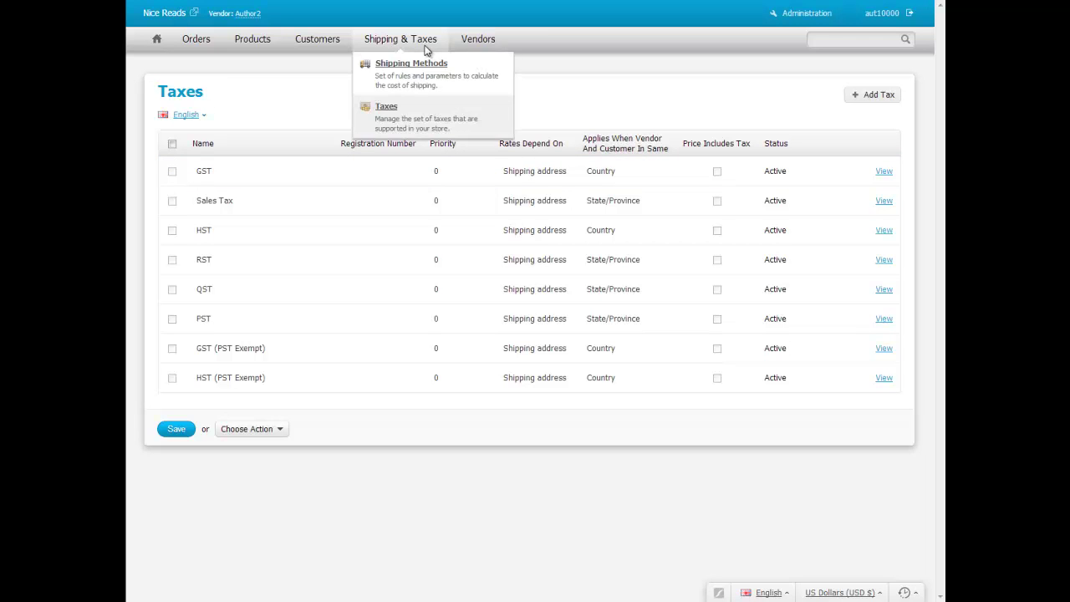
{"action": "left_click", "coordinate": [877, 94]}
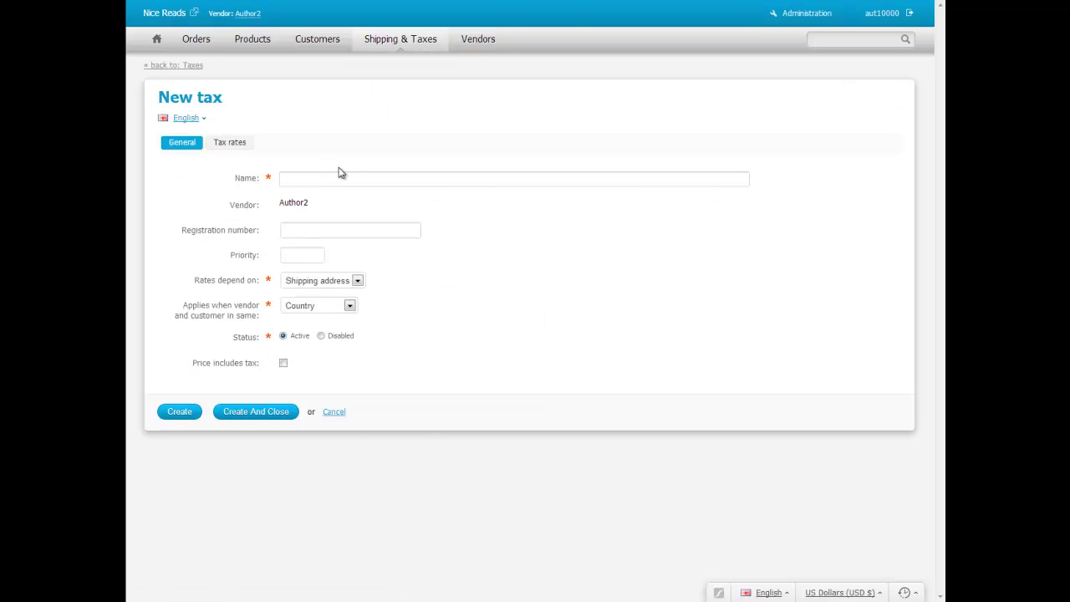
{"action": "left_click", "coordinate": [322, 179]}
{"action": "type", "text": "Loc"}
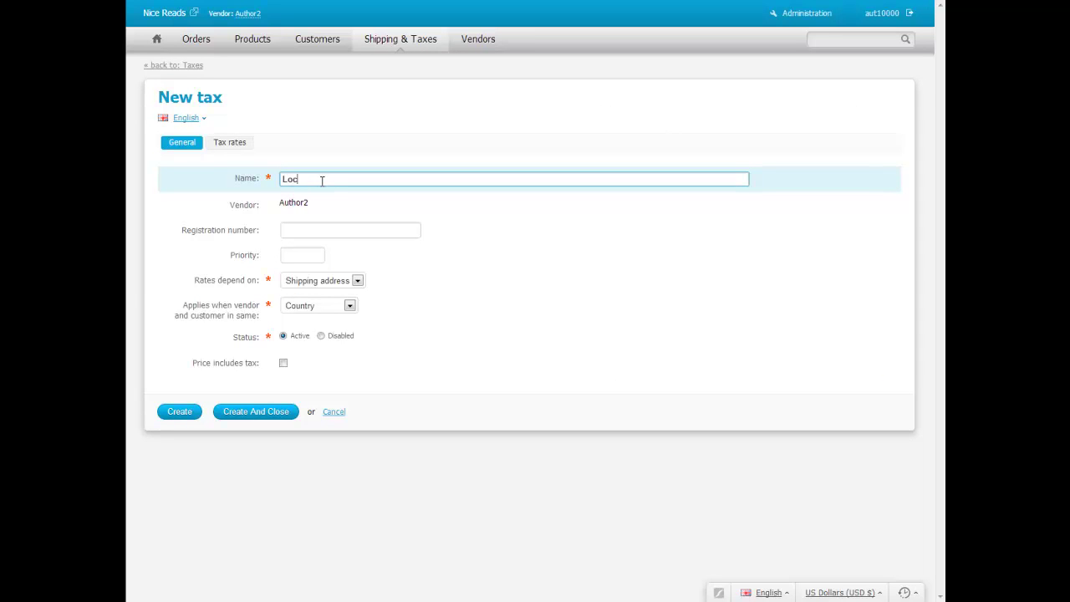
{"action": "type", "text": "al Sales Tax"}
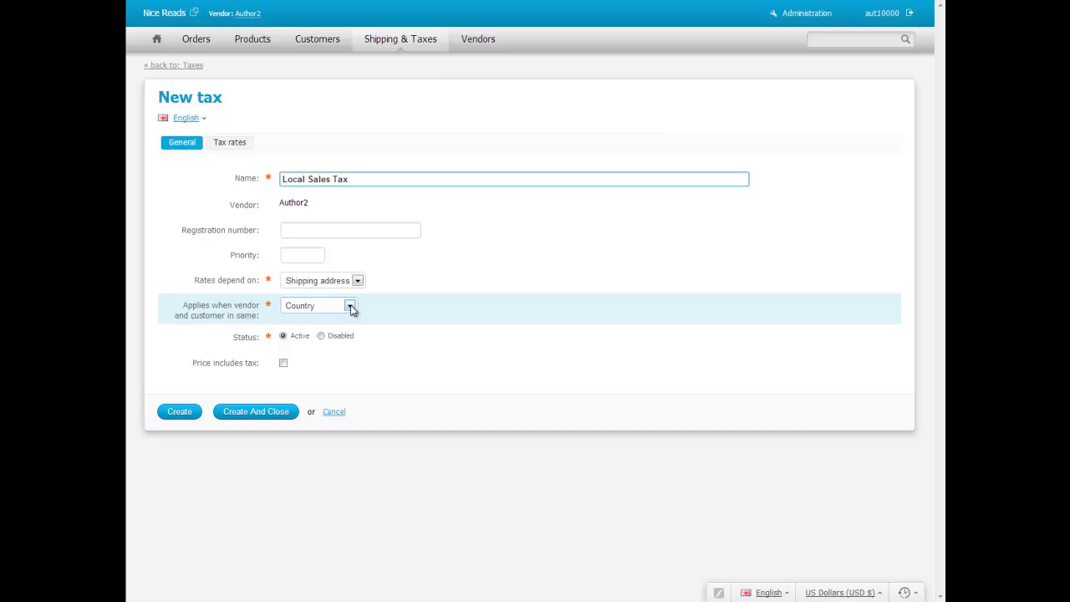
{"action": "left_click", "coordinate": [350, 307]}
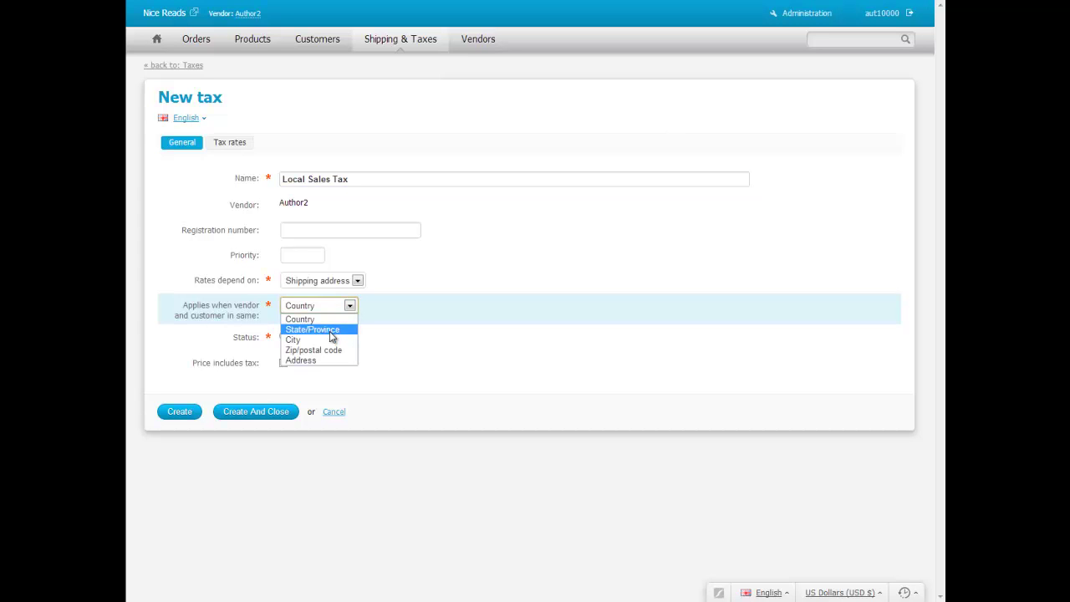
{"action": "left_click", "coordinate": [331, 331]}
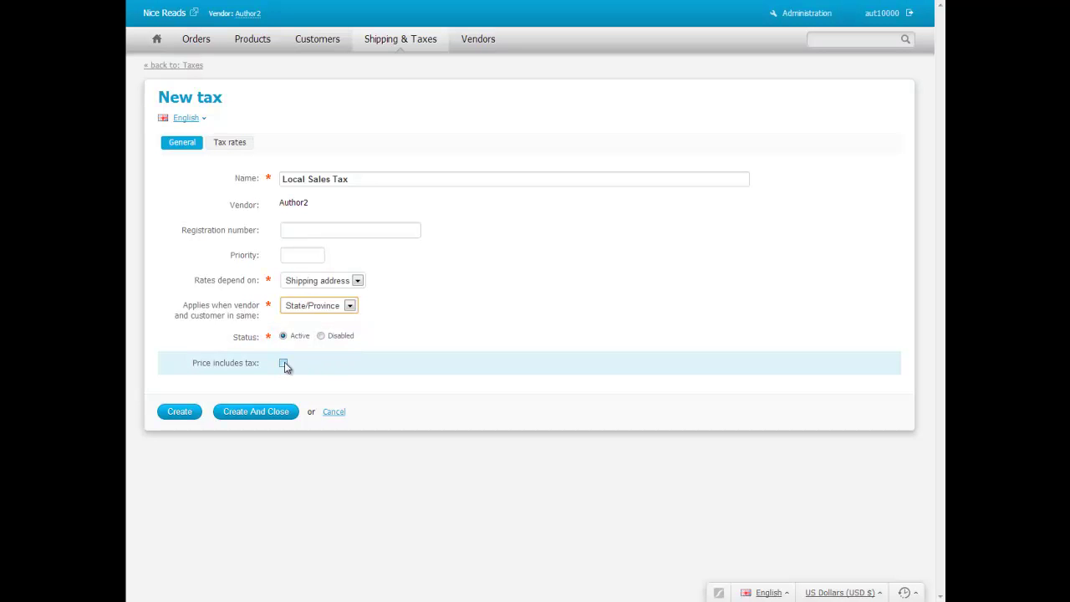
Step: Give Local Sales Tax a Texas rate of 2 Percent (%) and create it
{"action": "left_click", "coordinate": [226, 145]}
{"action": "scroll", "coordinate": [379, 354], "scroll_direction": "down", "scroll_amount": 10}
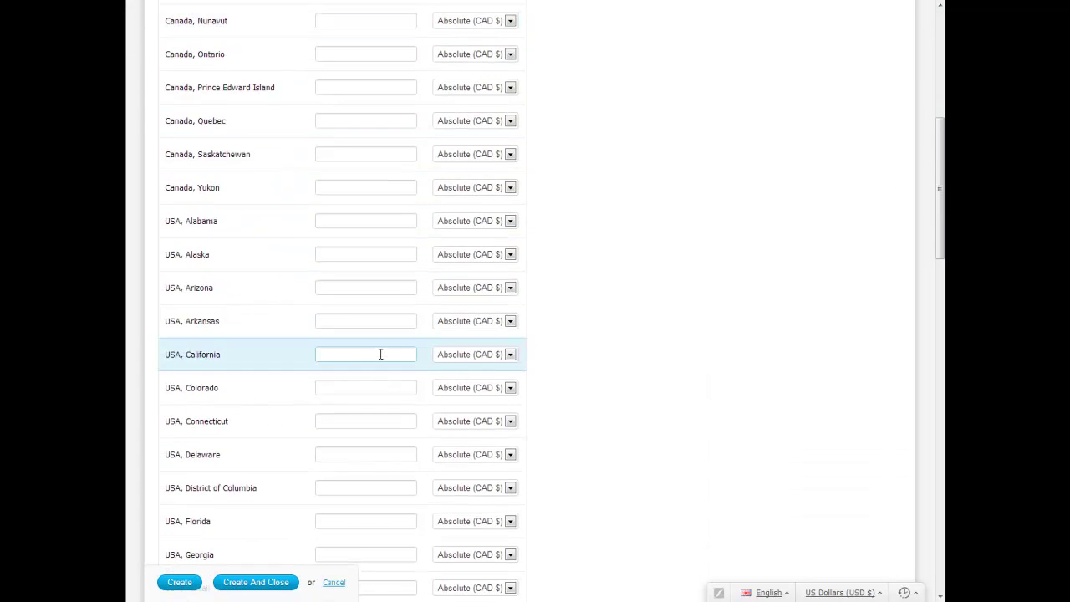
{"action": "scroll", "coordinate": [379, 353], "scroll_direction": "down", "scroll_amount": 10}
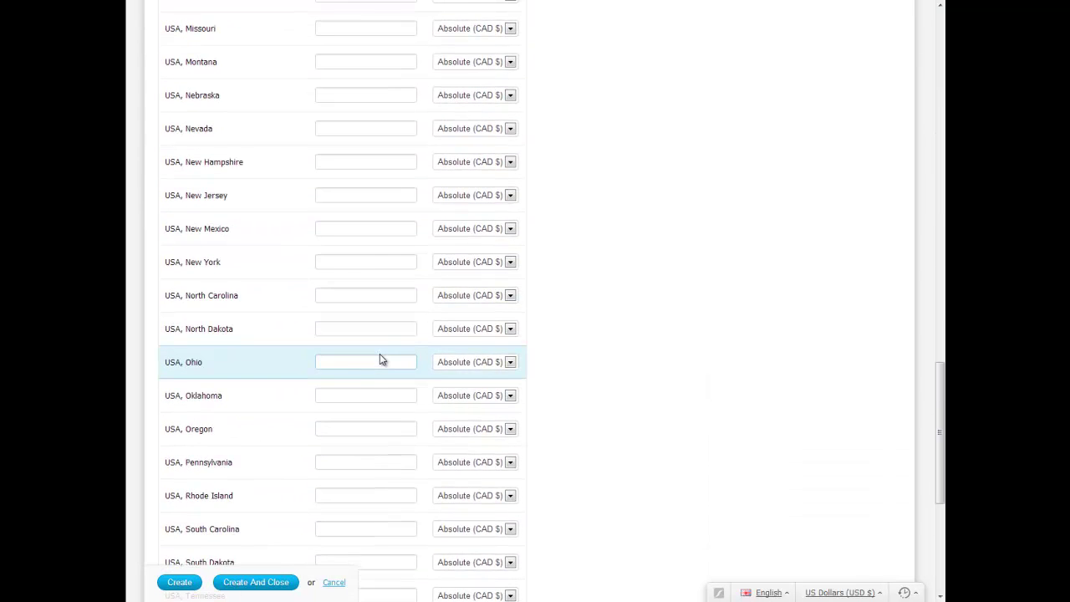
{"action": "left_click", "coordinate": [371, 308]}
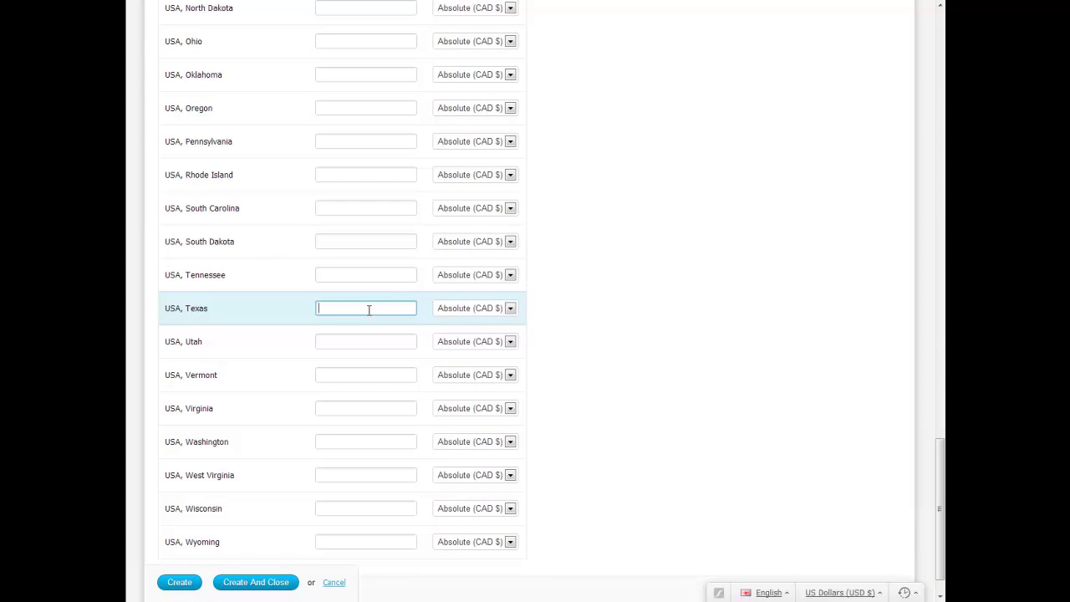
{"action": "type", "text": "2"}
{"action": "left_click", "coordinate": [510, 308]}
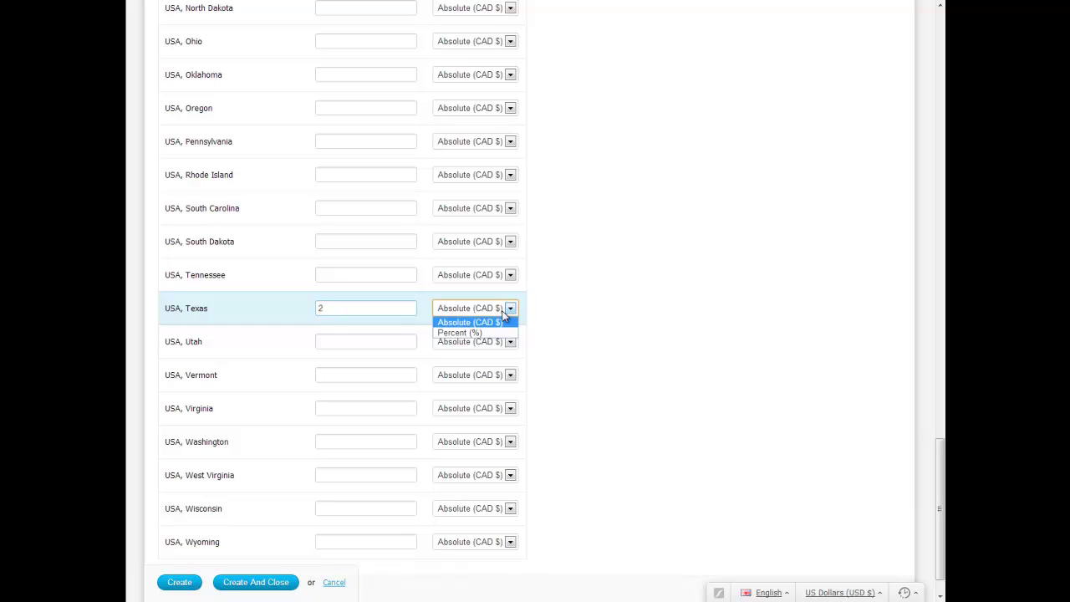
{"action": "left_click", "coordinate": [482, 334]}
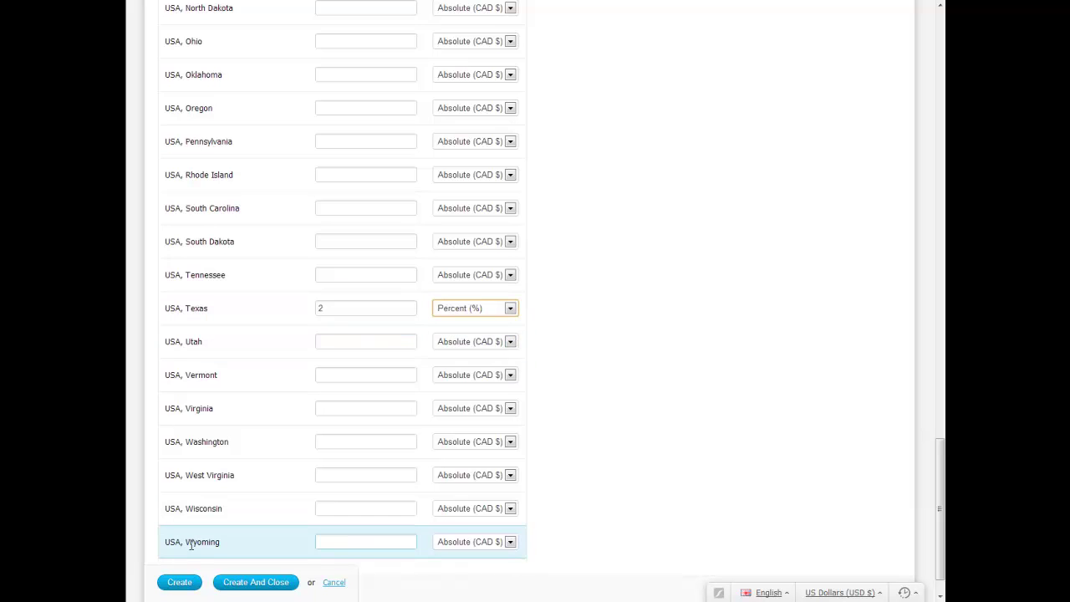
{"action": "left_click", "coordinate": [258, 587]}
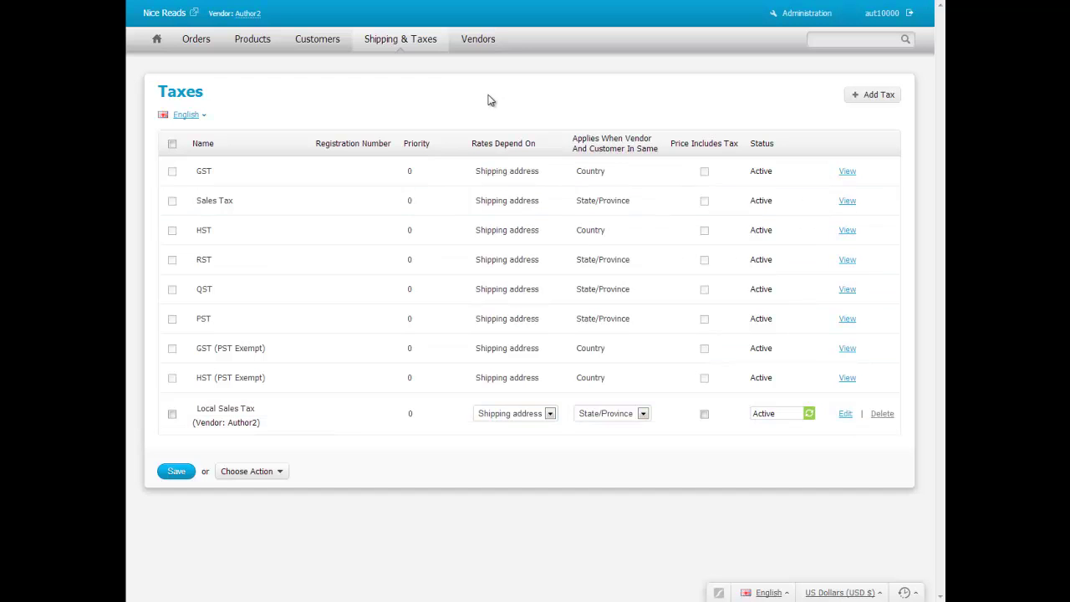
Step: Tick Local Sales Tax on the Getting Started Guide product and save it
{"action": "mouse_move", "coordinate": [257, 42]}
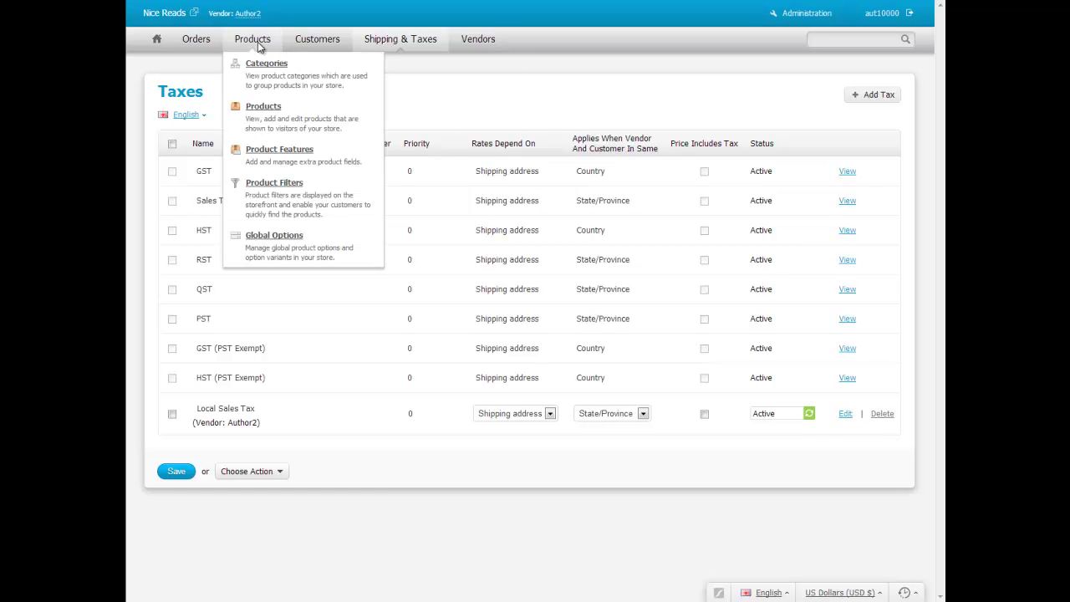
{"action": "left_click", "coordinate": [264, 108]}
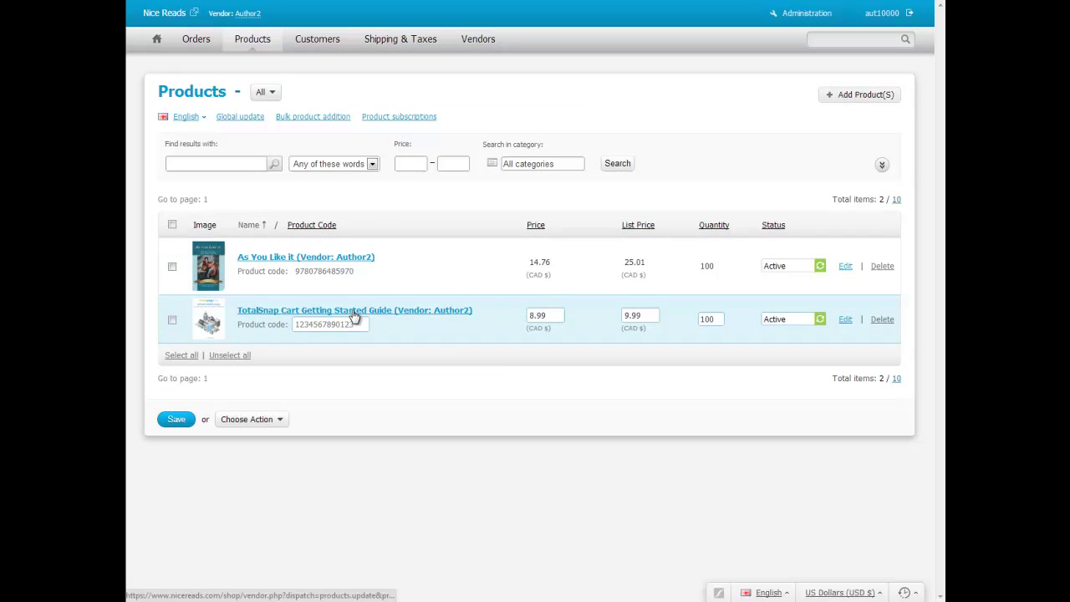
{"action": "left_click", "coordinate": [354, 313]}
{"action": "scroll", "coordinate": [512, 377], "scroll_direction": "down", "scroll_amount": 10}
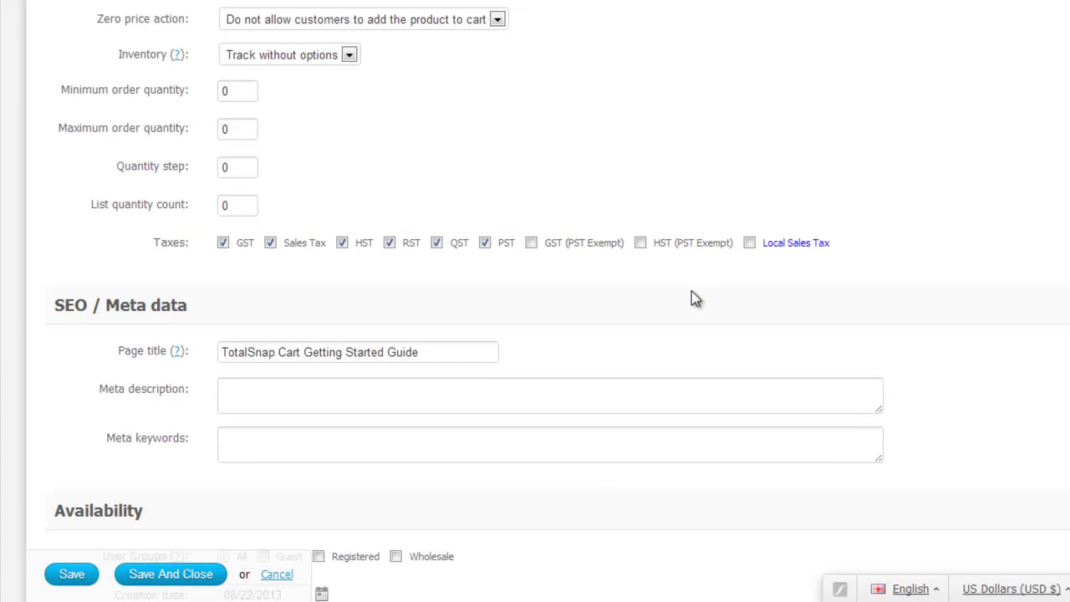
{"action": "left_click", "coordinate": [749, 247]}
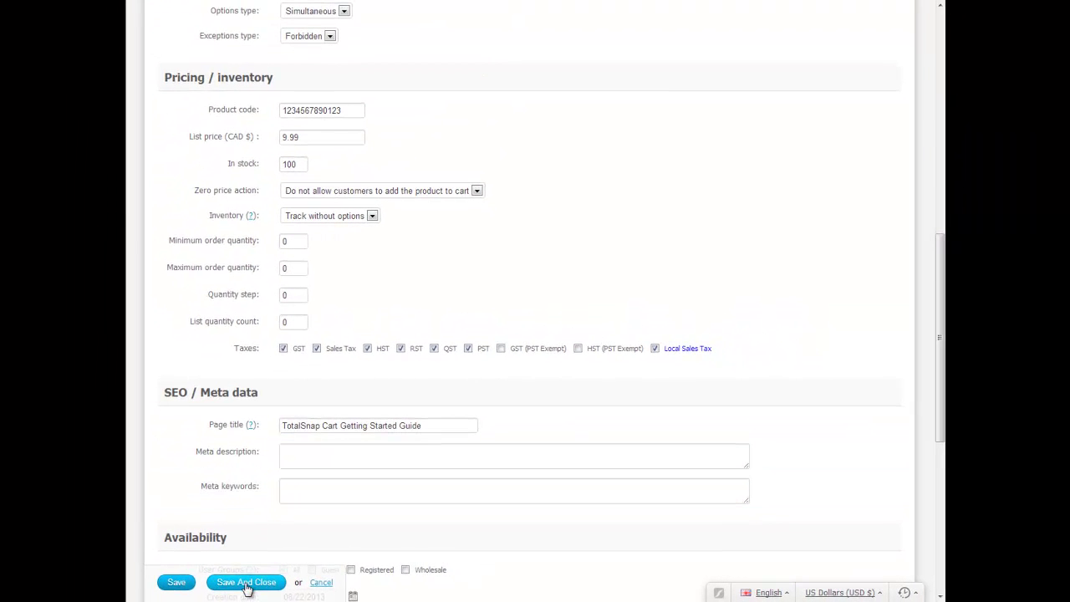
{"action": "left_click", "coordinate": [247, 583]}
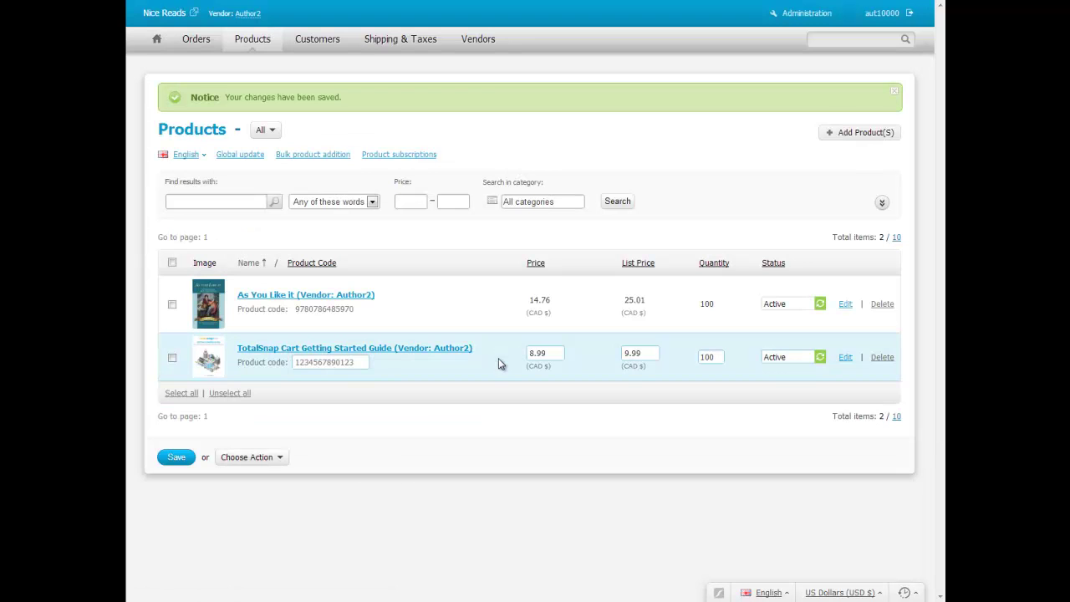
Step: Look over the UPS Standard shipping method's settings and cancel back to the methods list
{"action": "mouse_move", "coordinate": [410, 46]}
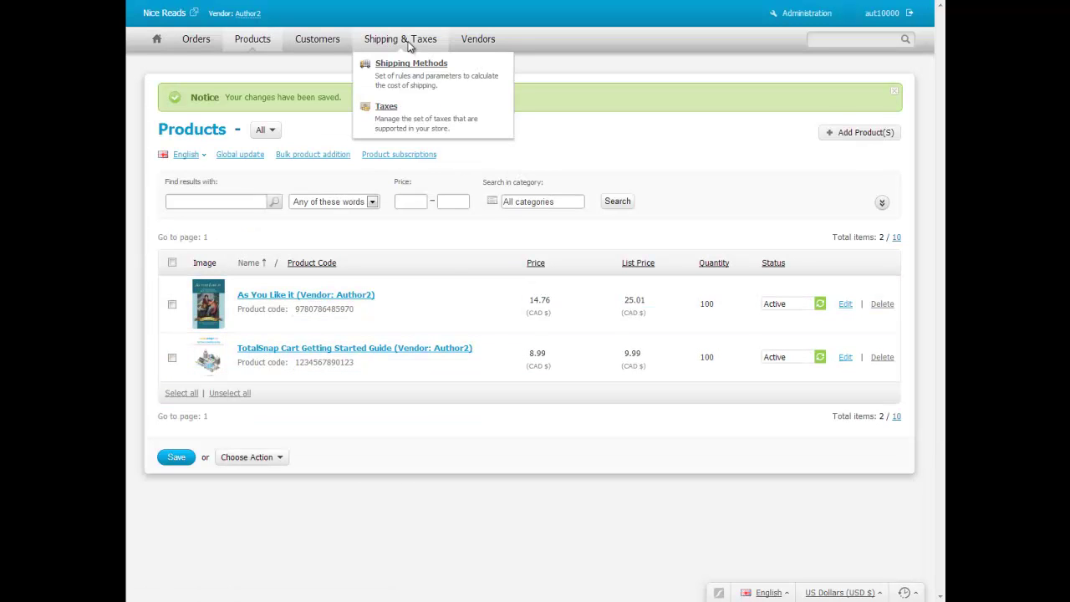
{"action": "left_click", "coordinate": [413, 67]}
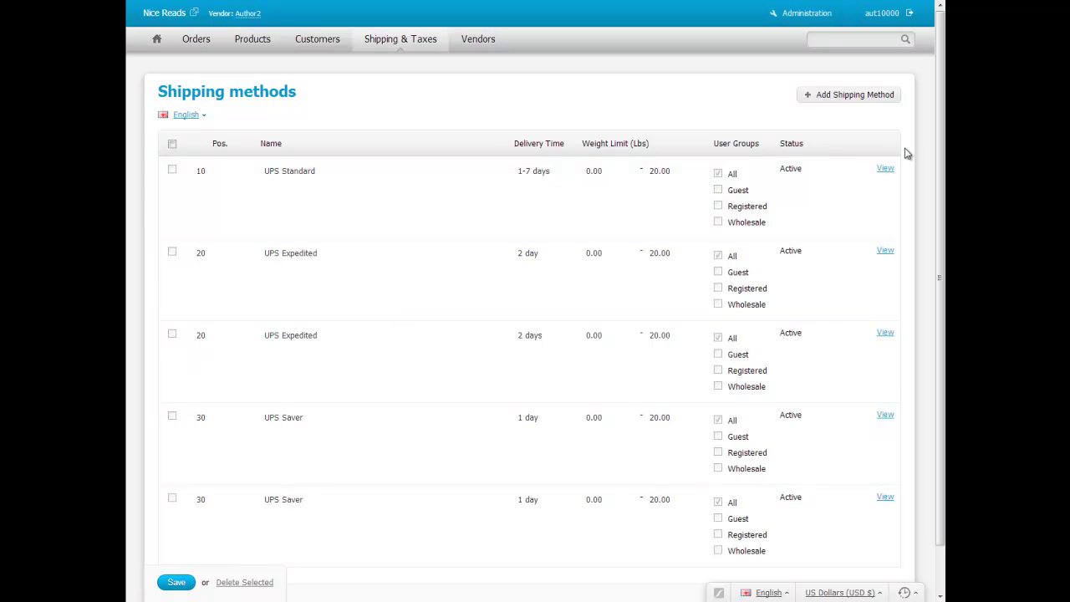
{"action": "left_click", "coordinate": [885, 170]}
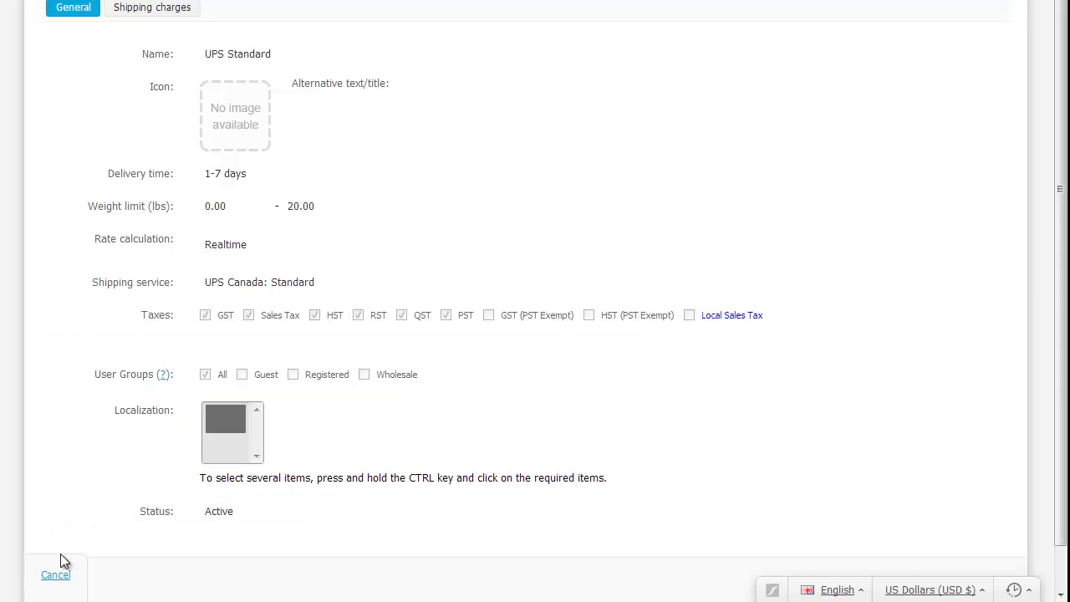
{"action": "left_click", "coordinate": [50, 574]}
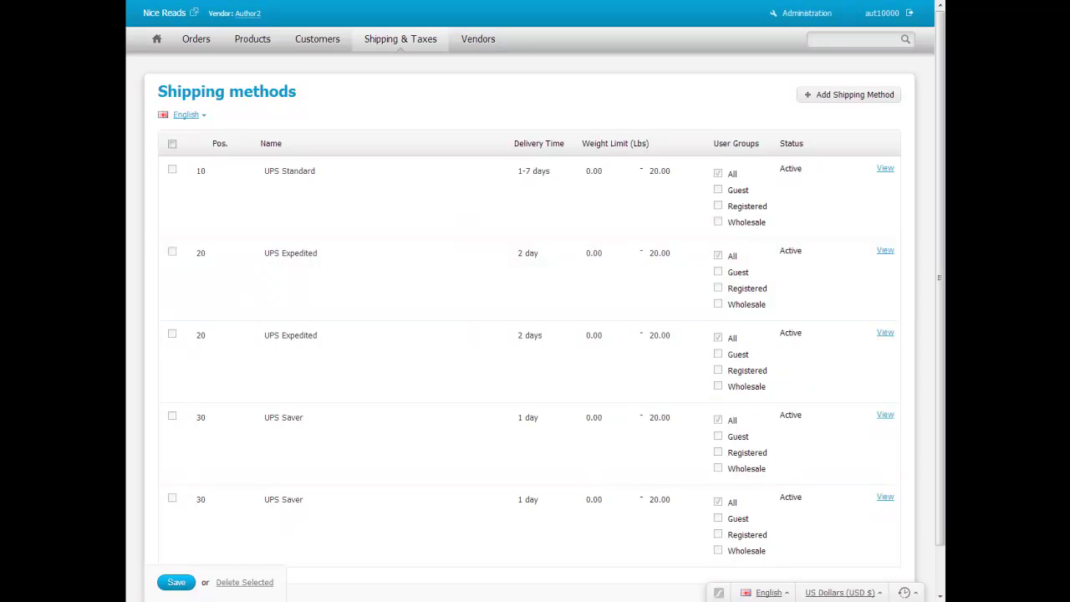
Step: Load the author2 store website in a new browser tab
{"action": "key", "text": "ctrl+t"}
{"action": "type", "text": "auth"}
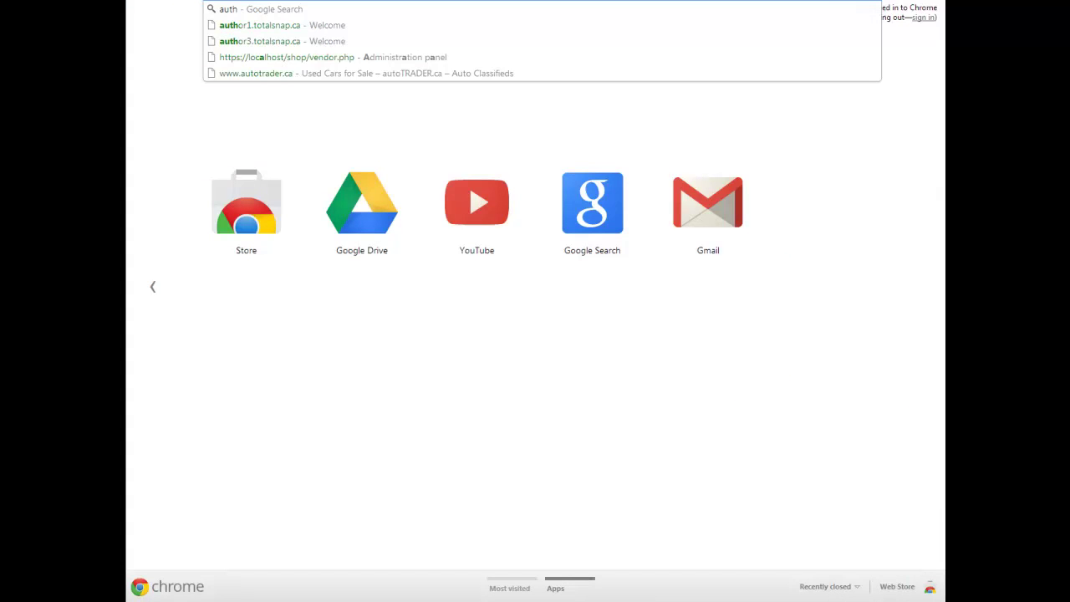
{"action": "type", "text": "or2.totalsnap.ca"}
{"action": "key", "text": "Return"}
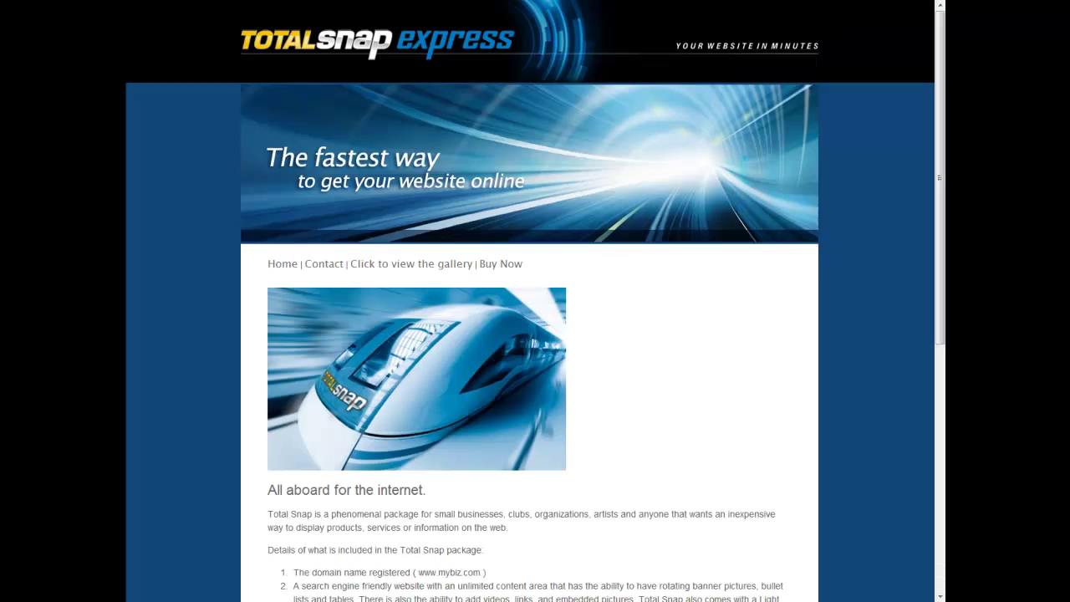
Step: Add the Getting Started Guide to the cart from Quick View and proceed to checkout
{"action": "left_click", "coordinate": [498, 264]}
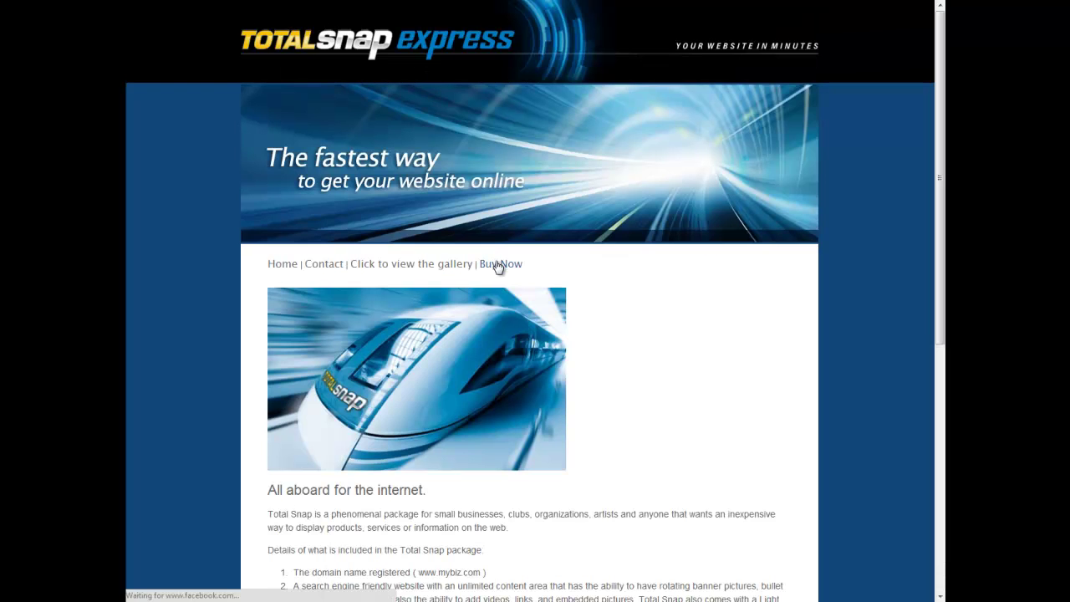
{"action": "mouse_move", "coordinate": [653, 342]}
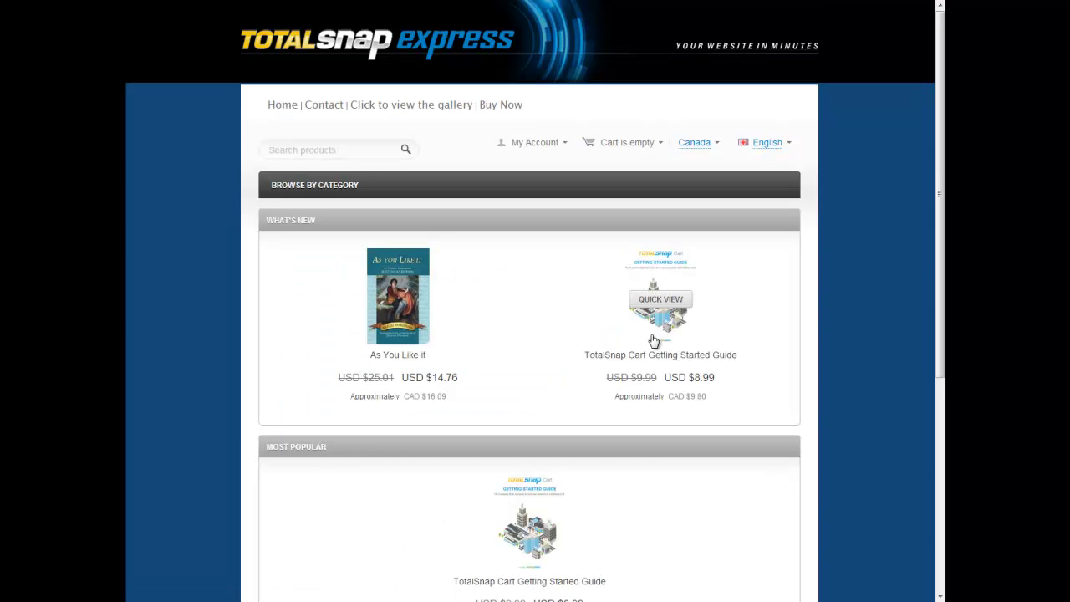
{"action": "left_click", "coordinate": [661, 301]}
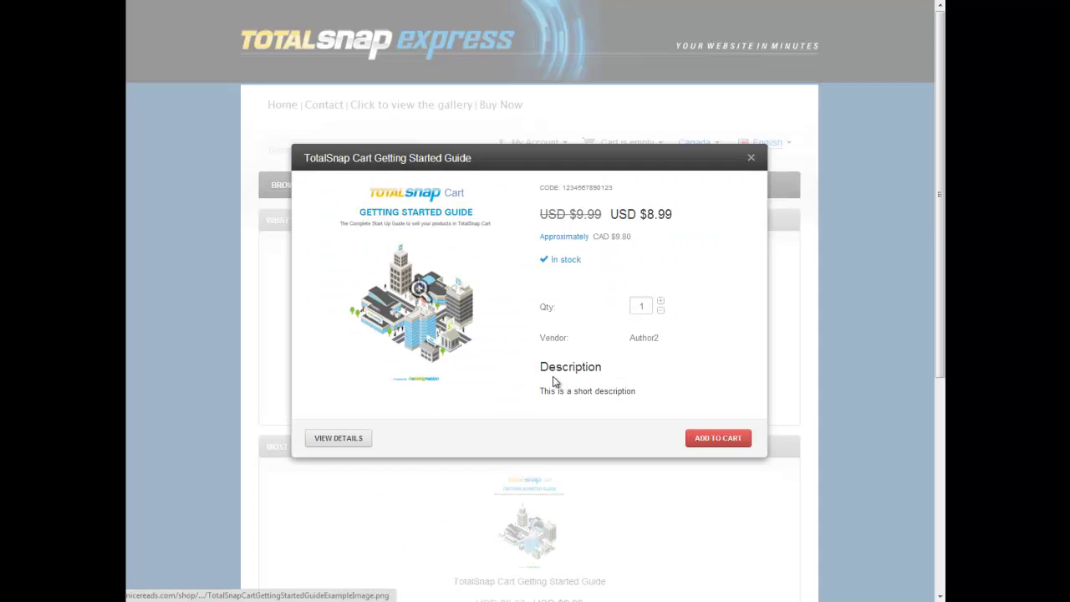
{"action": "left_click", "coordinate": [727, 449]}
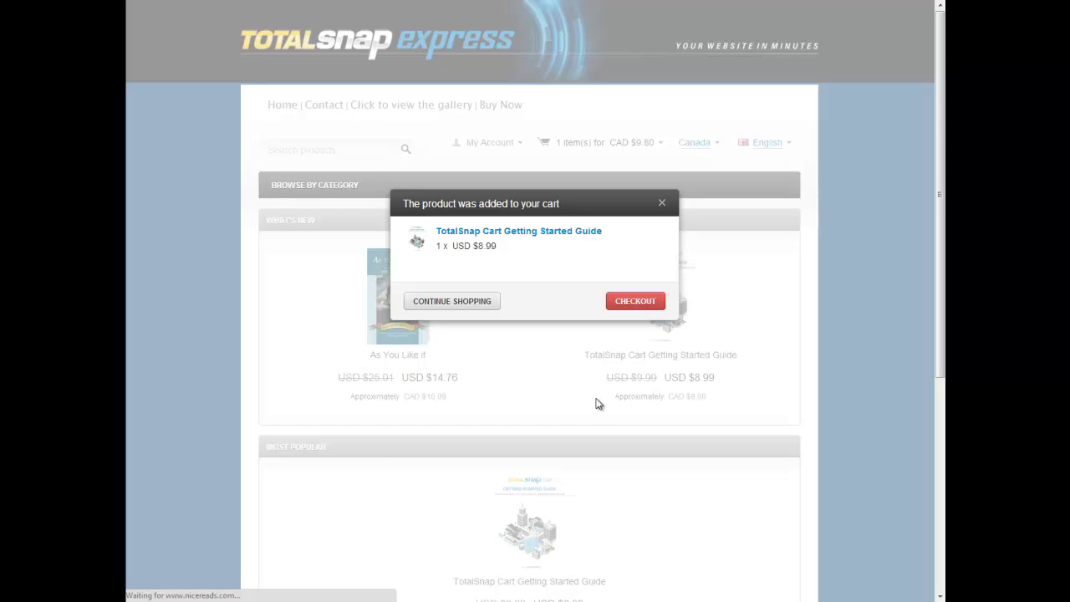
{"action": "left_click", "coordinate": [641, 303]}
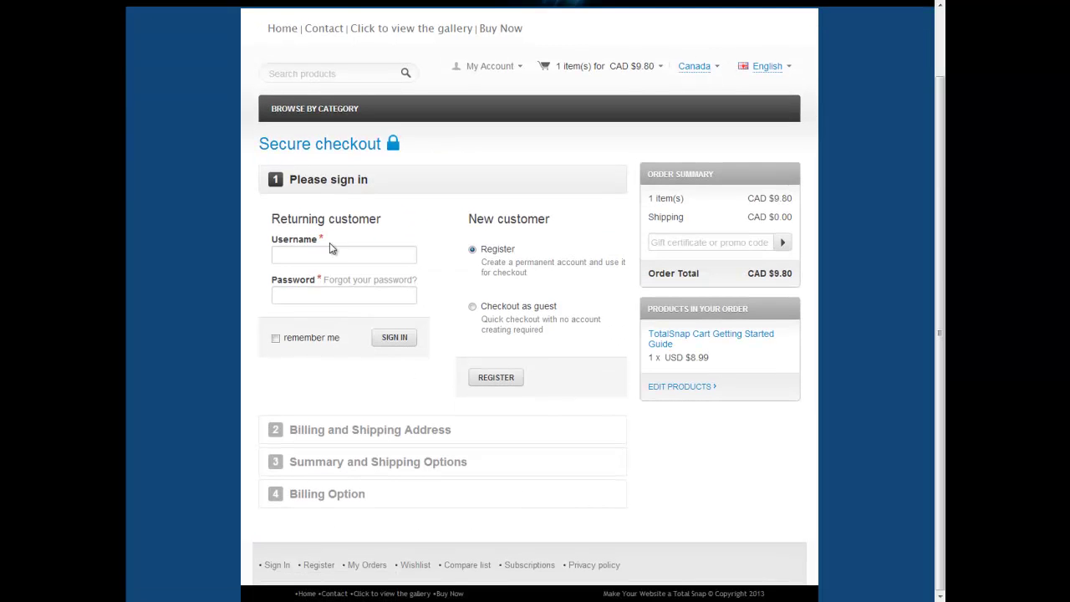
Step: Sign in under Returning customer with the saved customer username and the account password
{"action": "left_click", "coordinate": [332, 252]}
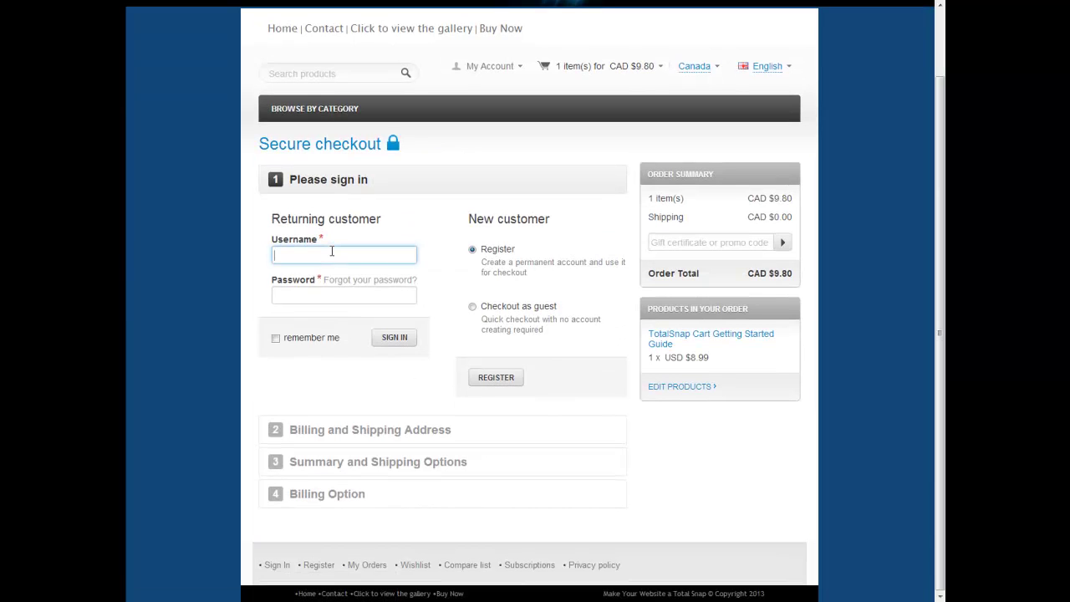
{"action": "type", "text": "testcustomer"}
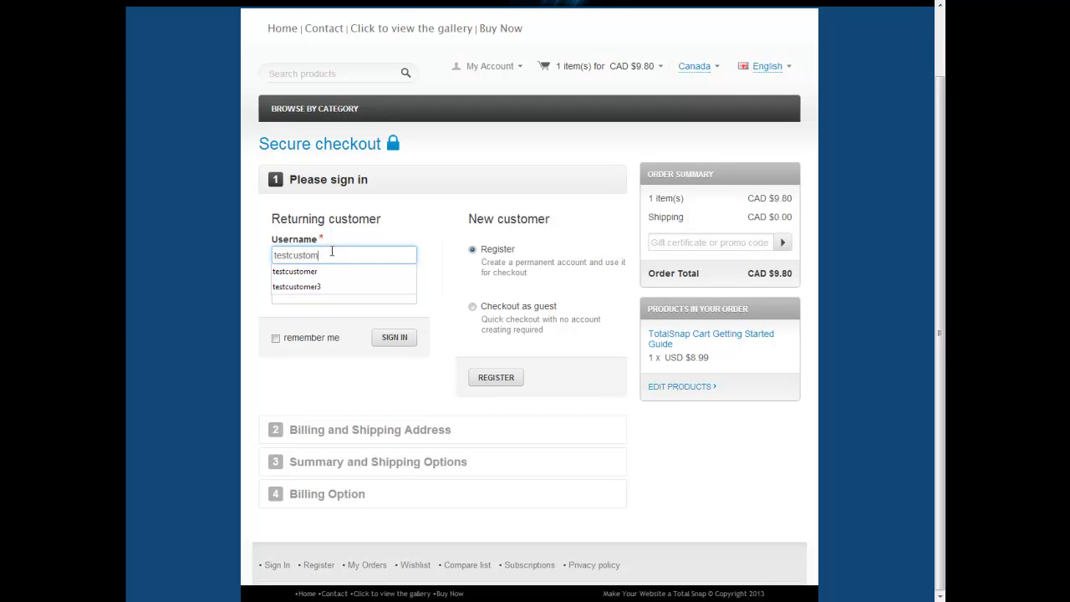
{"action": "key", "text": "Down"}
{"action": "key", "text": "Down"}
{"action": "key", "text": "Return"}
{"action": "key", "text": "Tab"}
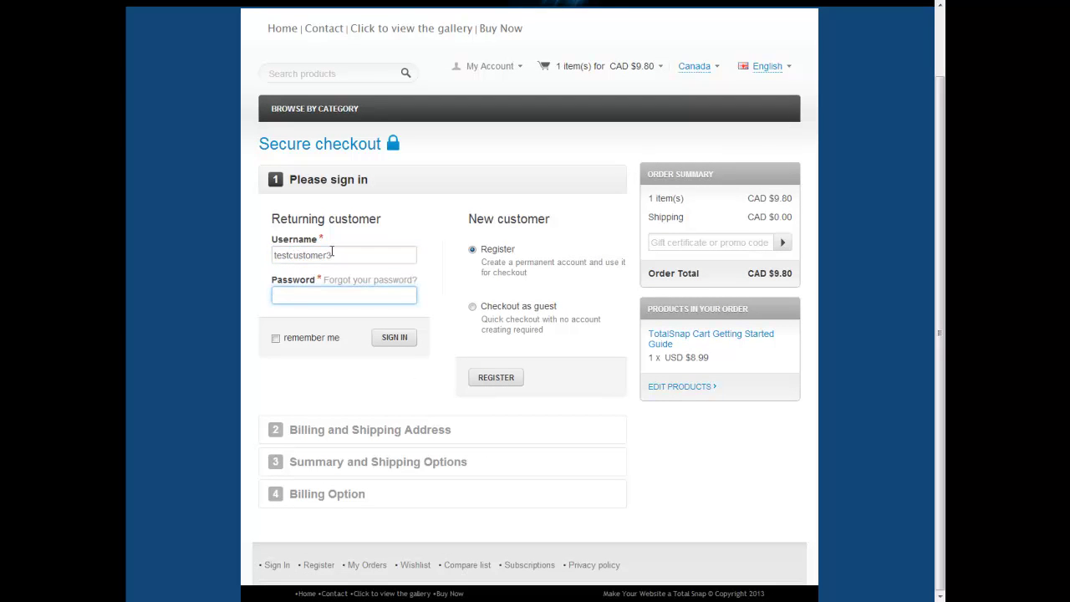
{"action": "type", "text": "•••••••"}
{"action": "left_click", "coordinate": [398, 343]}
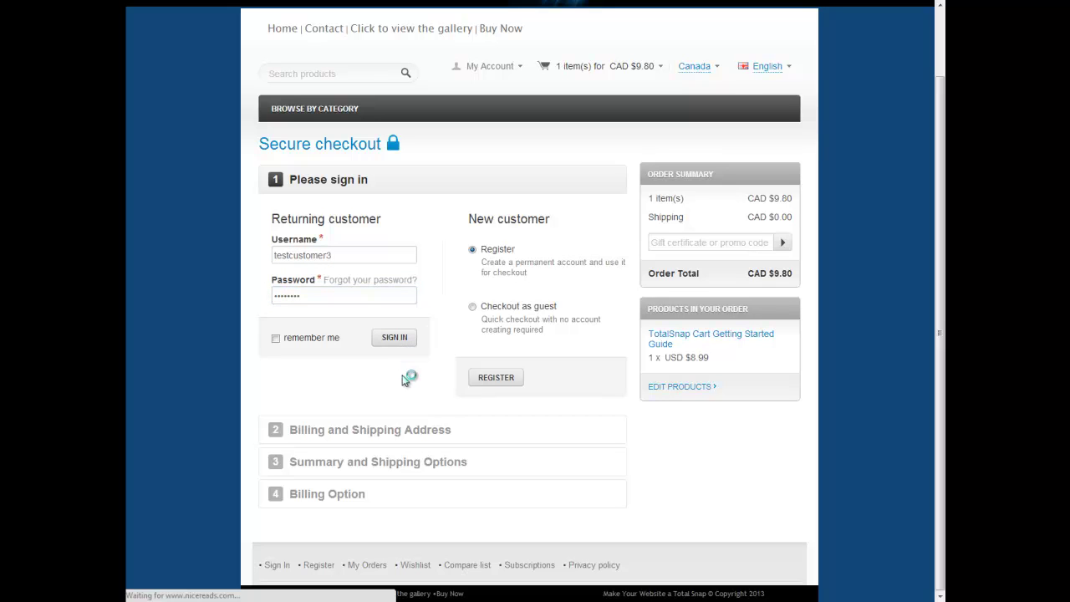